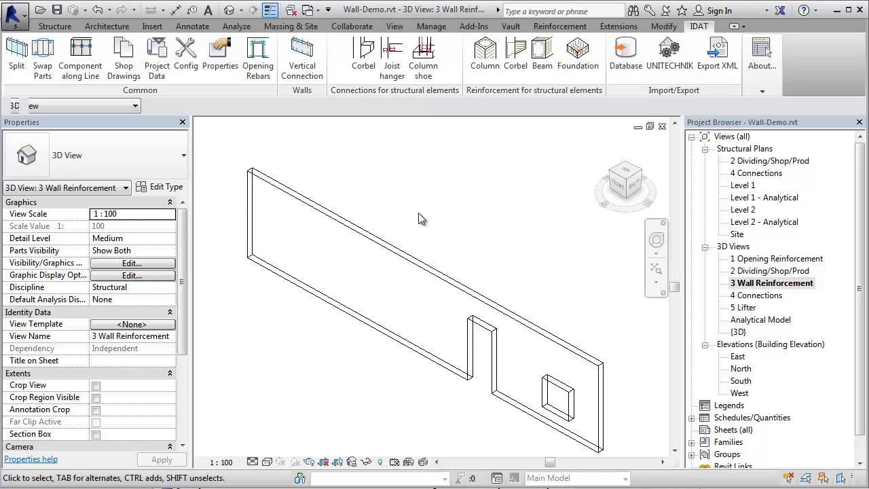
- Open the IDAT Config tree at Solid Wall > Reinforcement Types > Definition
click(190, 63)
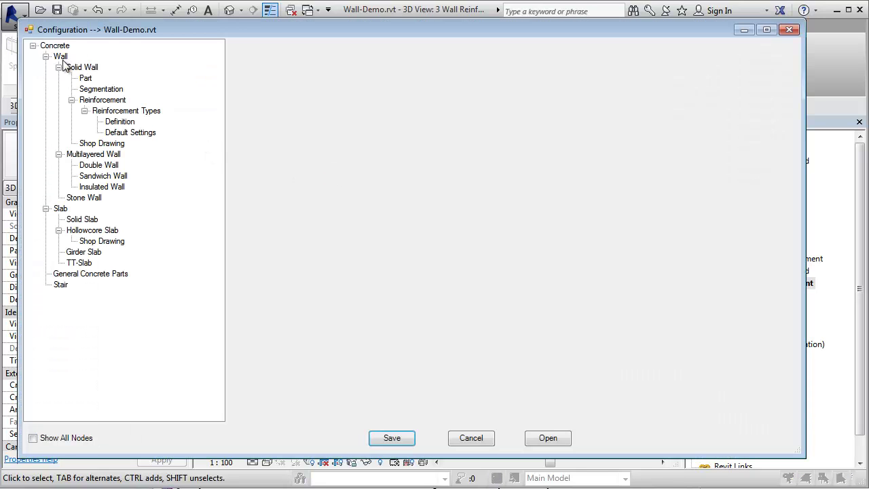
click(125, 123)
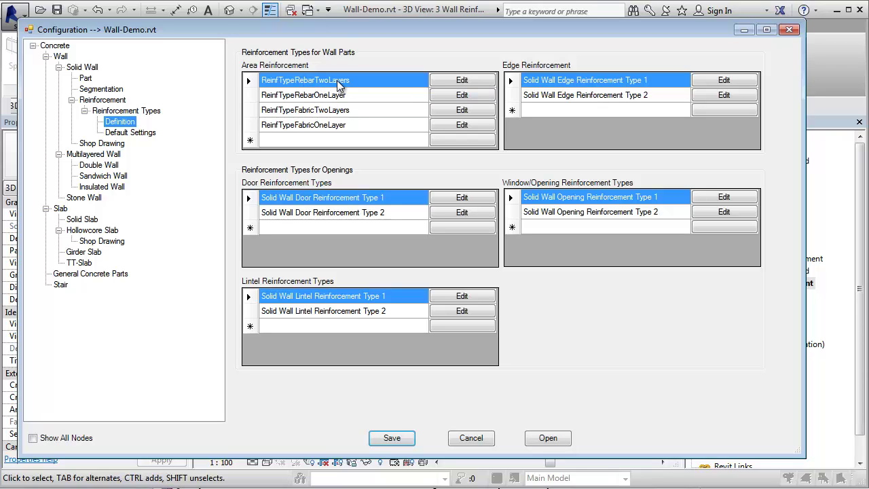
- Open ReinfTypeRebarTwoLayers and check its inside and outside layer tabs, keeping 2 layers
click(452, 82)
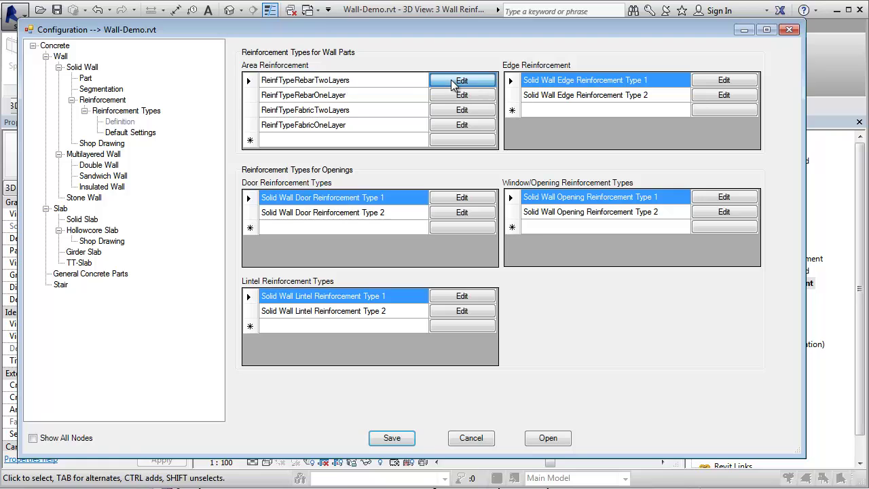
drag(351, 48, 417, 73)
click(195, 115)
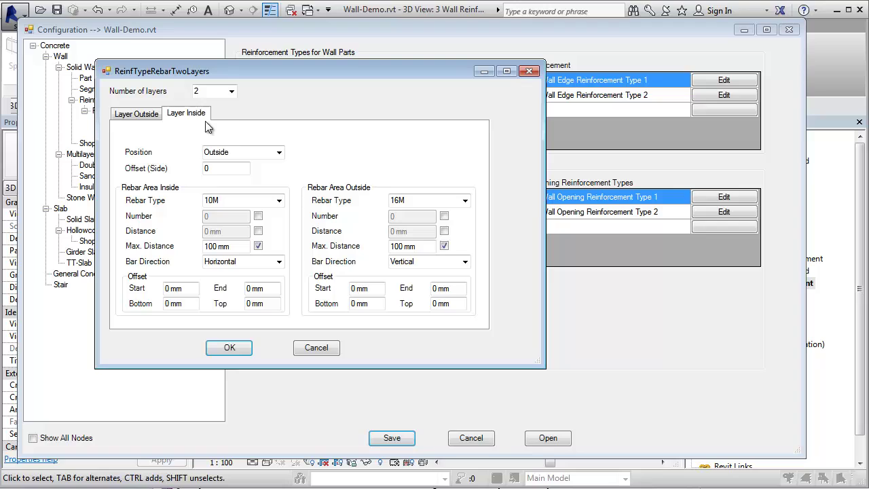
click(144, 117)
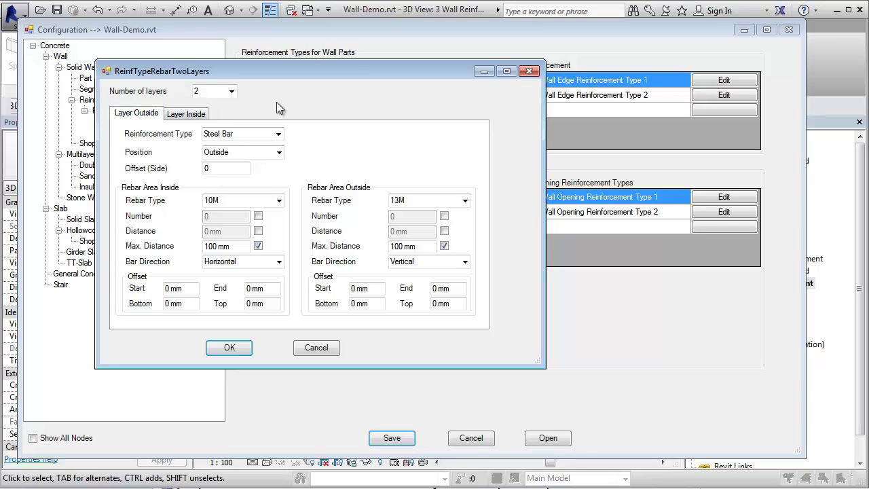
click(231, 91)
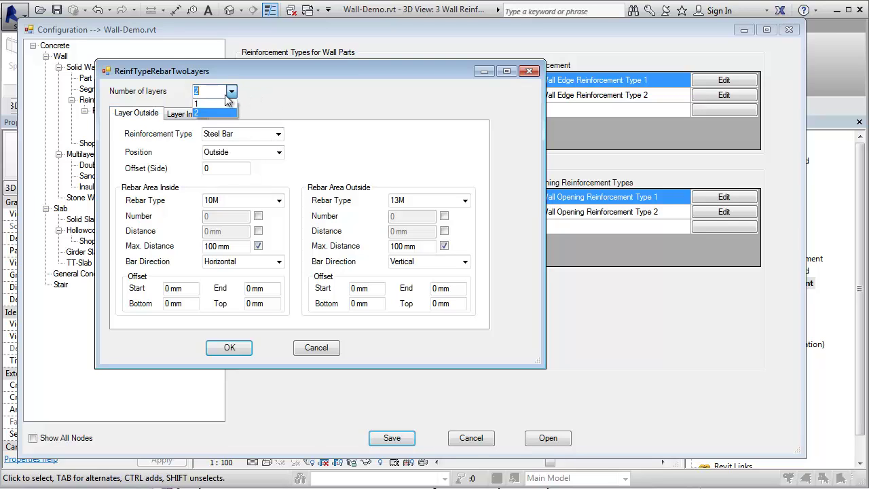
click(299, 93)
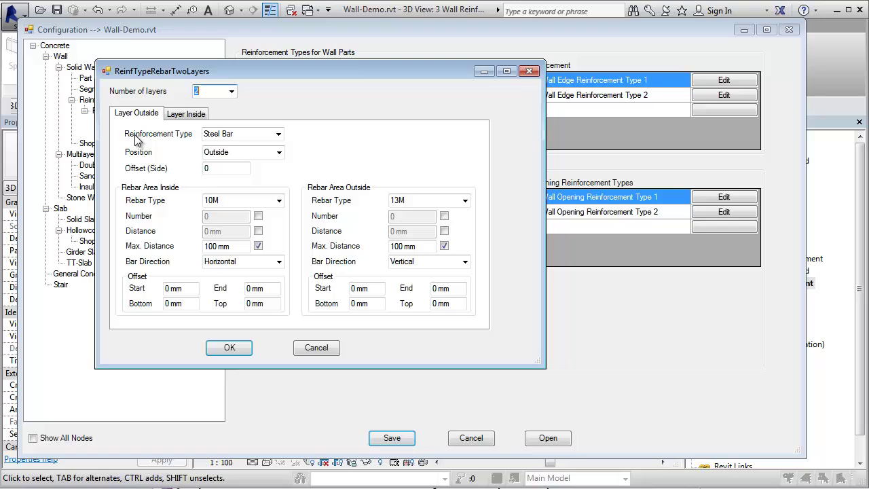
- Confirm Steel Bar, Outside position, 10M horizontal bars at 100 mm spacing, and accept
click(279, 134)
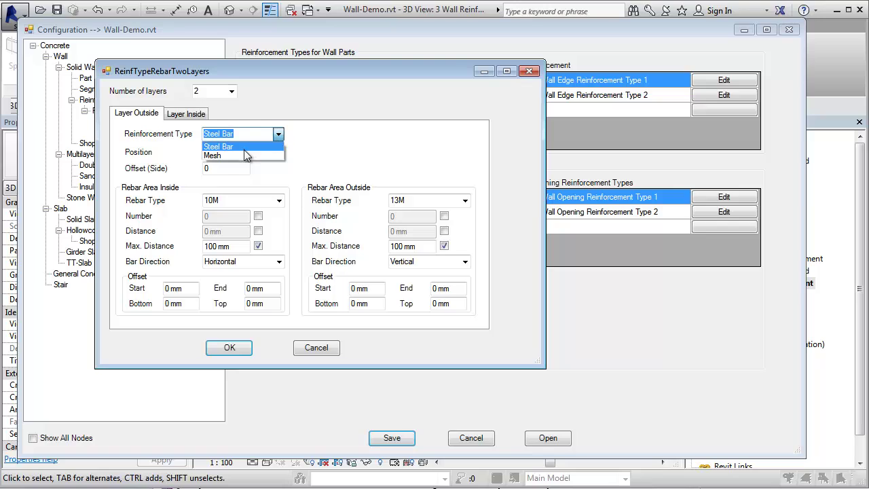
click(346, 139)
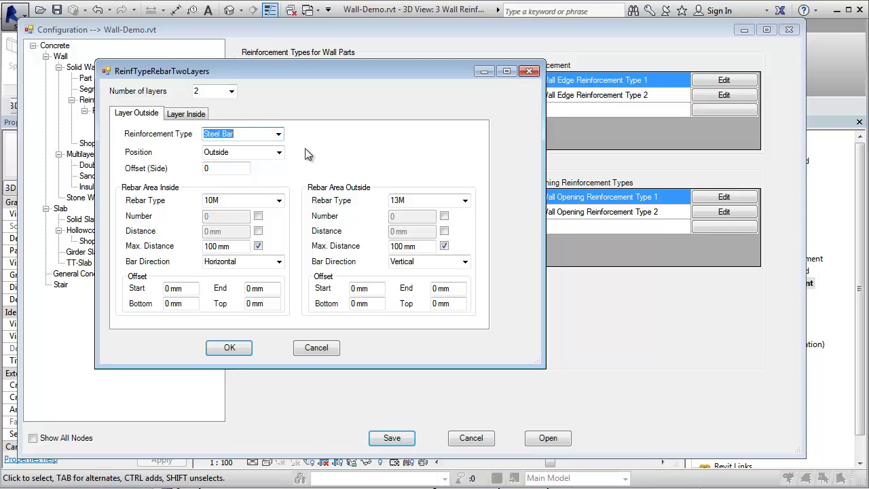
click(278, 153)
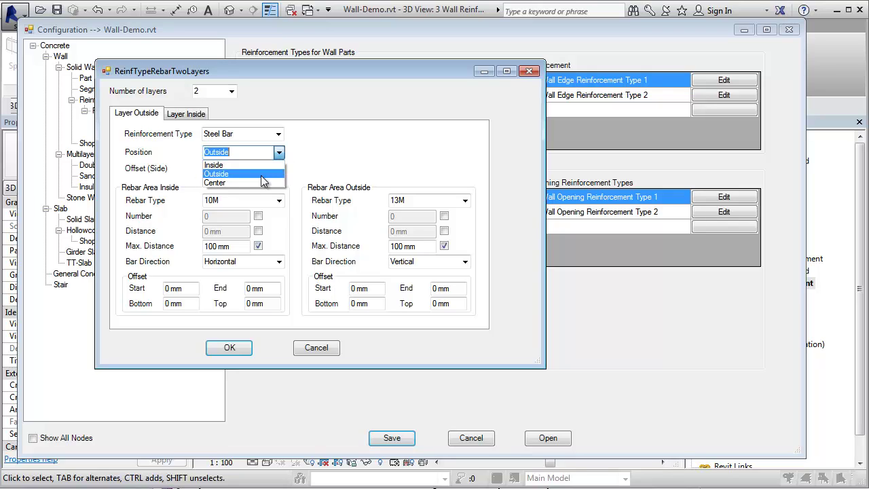
click(332, 148)
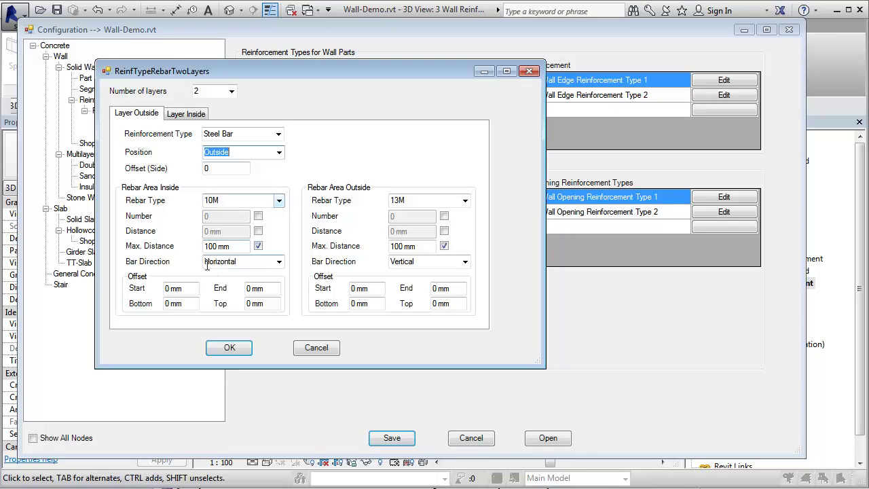
click(279, 201)
click(278, 200)
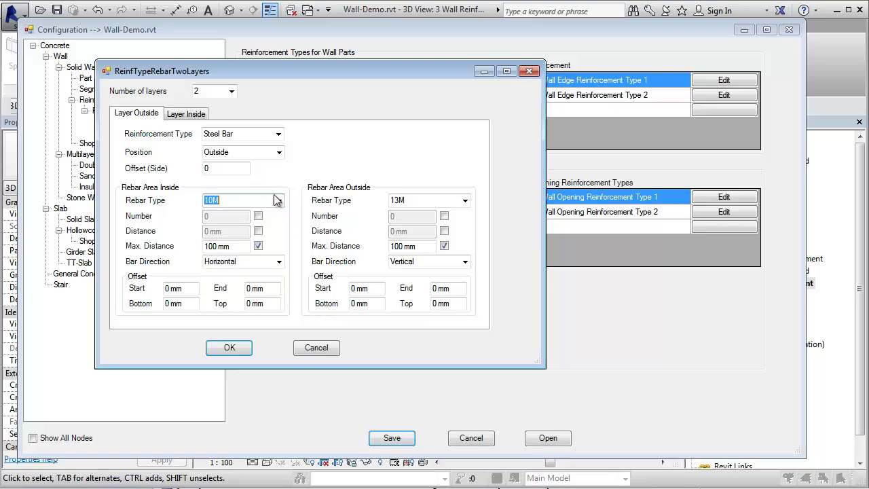
click(236, 245)
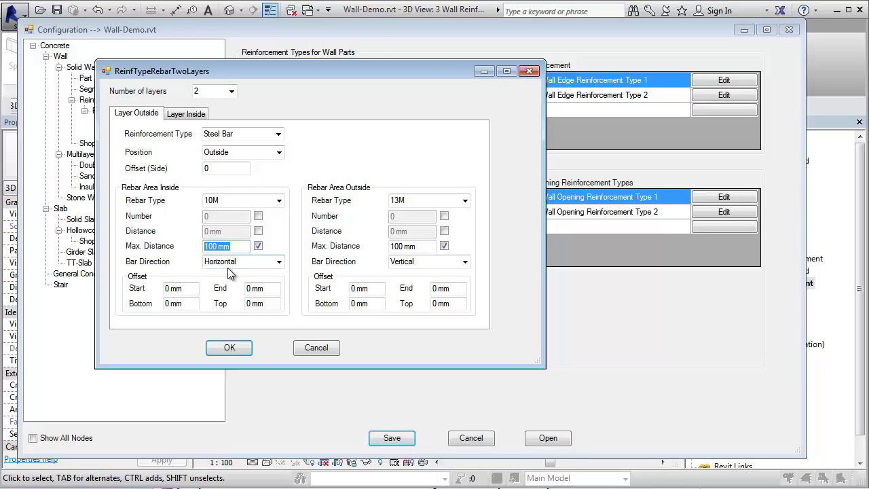
click(279, 261)
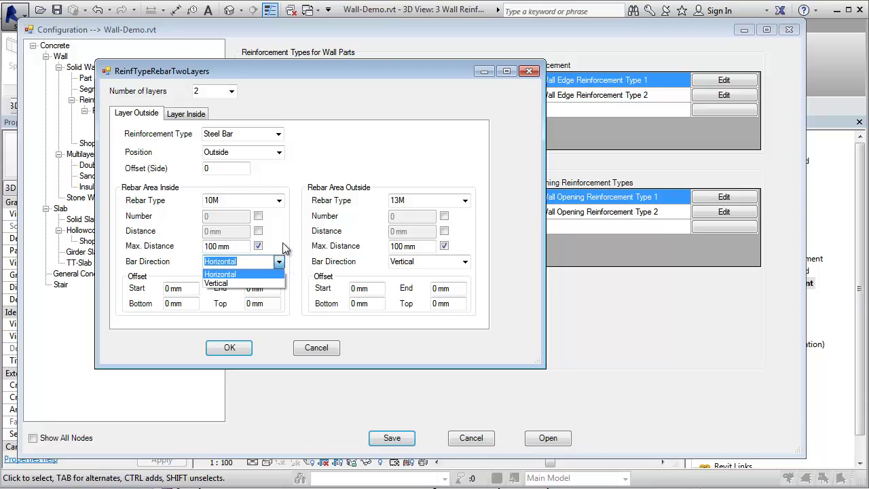
click(256, 274)
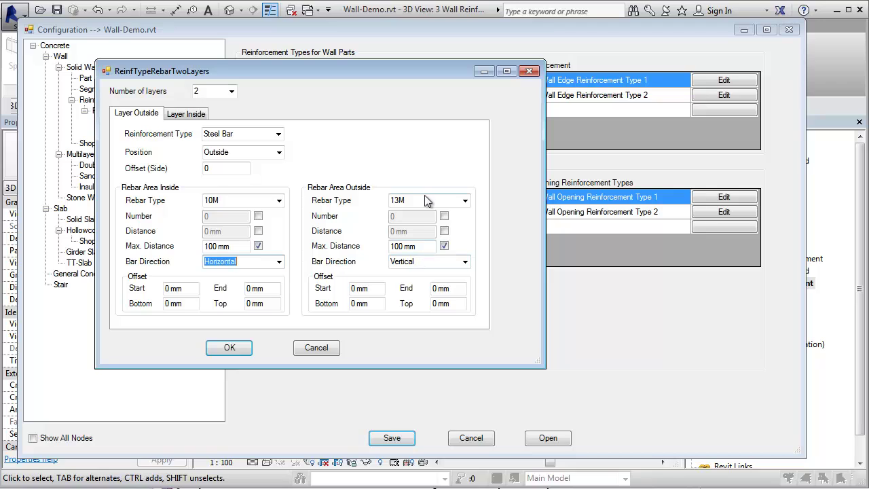
click(229, 348)
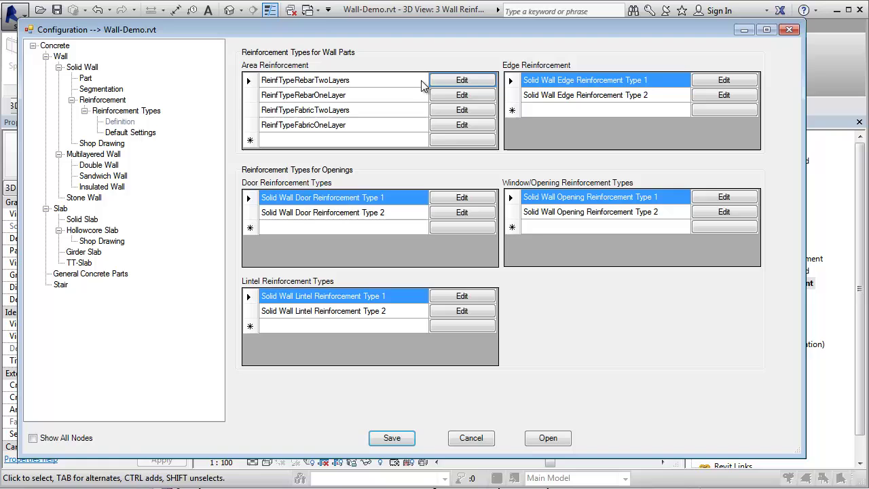
- Review Solid Wall Edge Reinforcement Type 1 (one 10M layer, 500 overlap, M_17A) and confirm it
click(714, 82)
drag(270, 66, 361, 110)
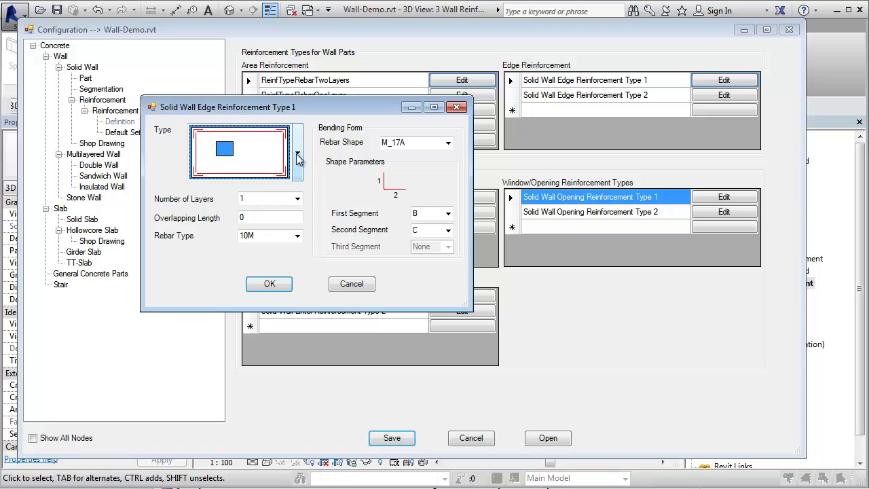
click(297, 154)
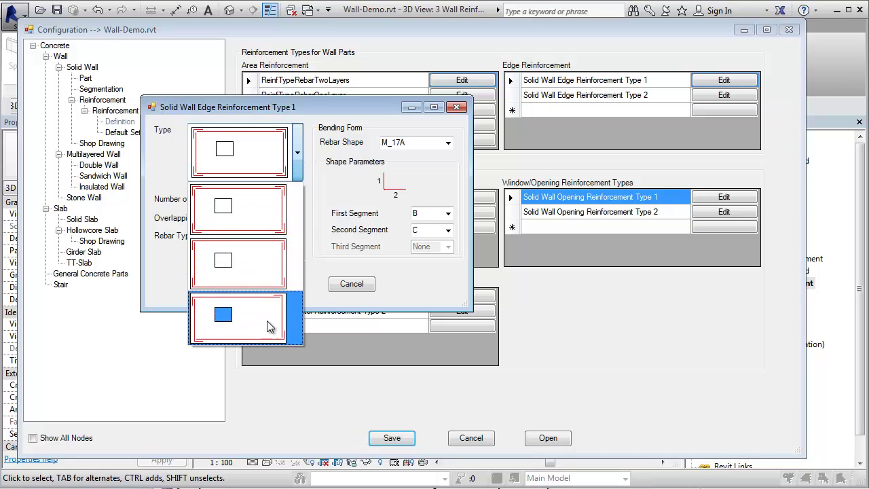
click(282, 224)
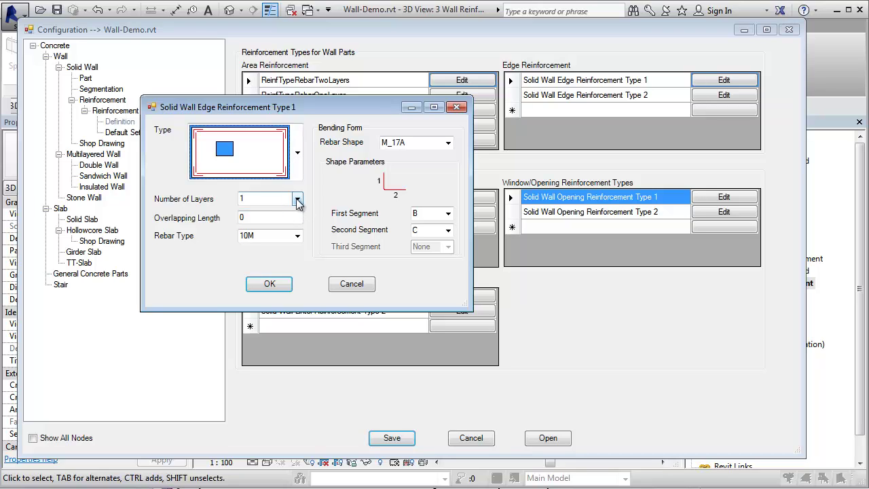
click(296, 199)
click(314, 199)
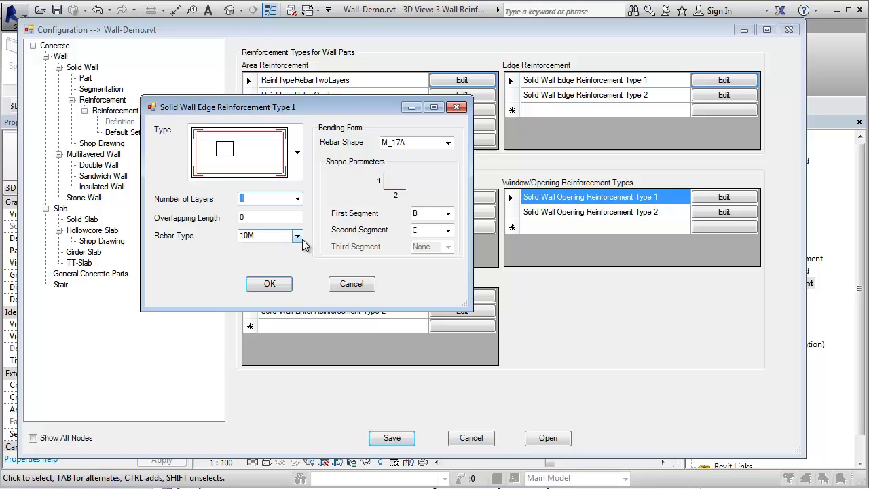
click(264, 215)
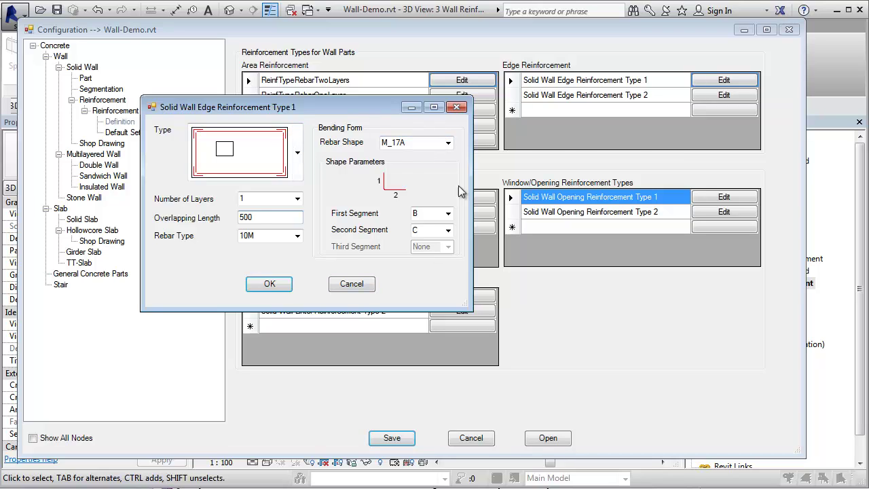
click(448, 145)
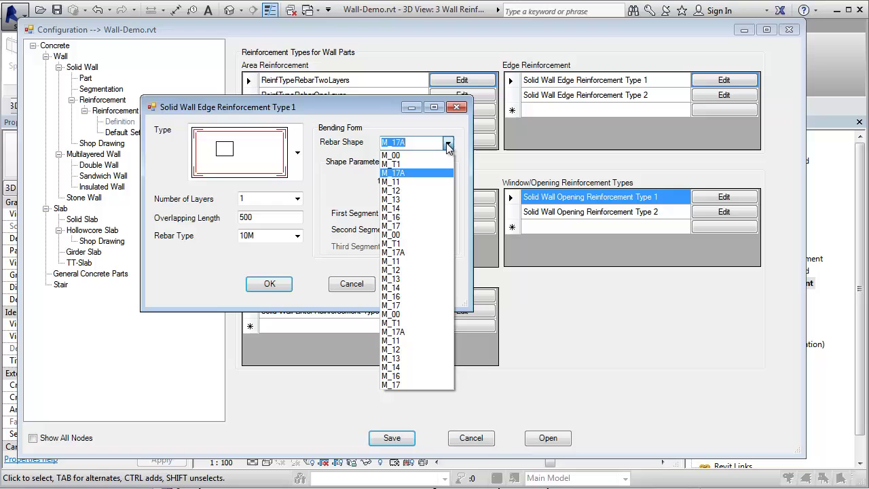
click(446, 144)
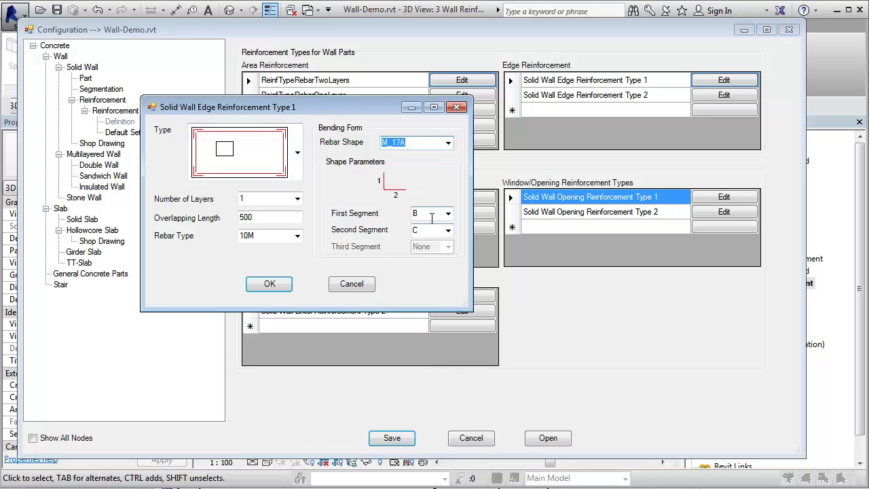
click(270, 284)
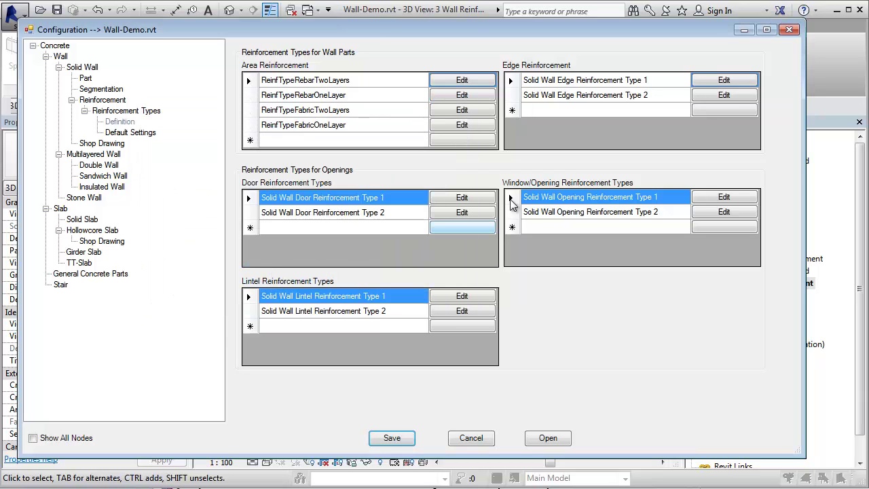
- Check the 100–200 thickness row in Default Settings, keeping ReinfTypeRebarOneLayer for the thinnest walls
click(126, 134)
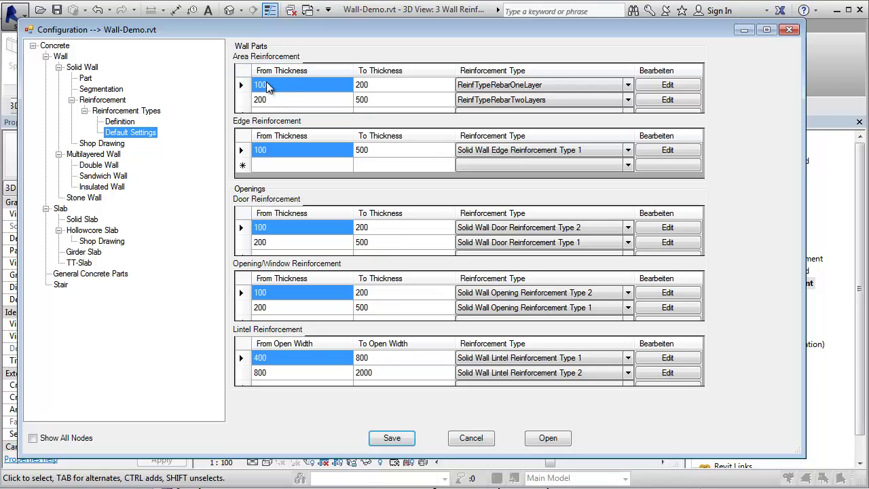
click(269, 86)
click(272, 84)
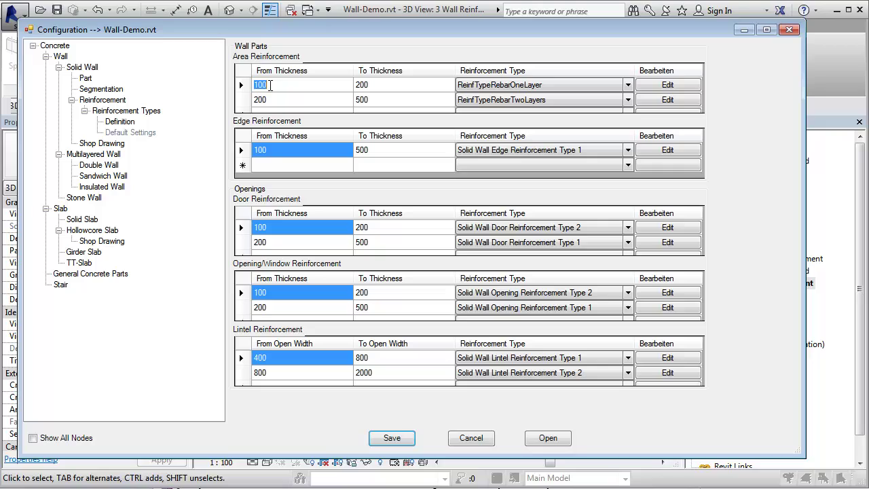
click(375, 87)
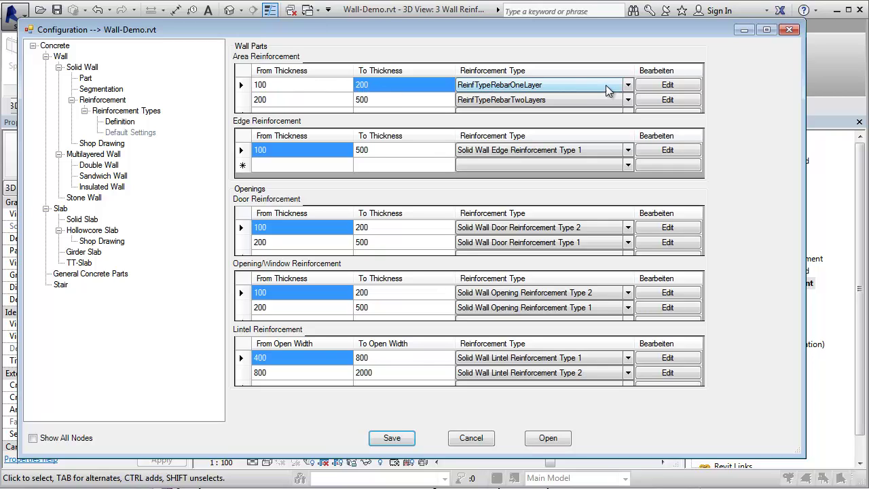
click(630, 87)
click(628, 85)
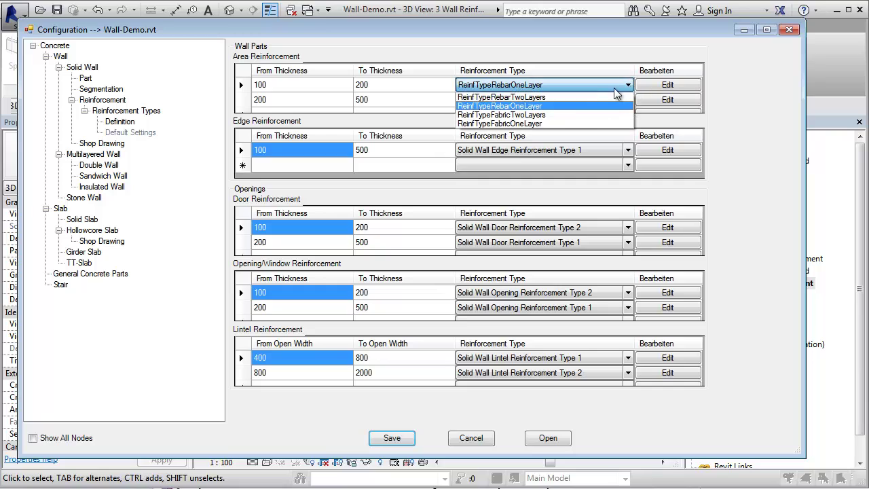
click(547, 109)
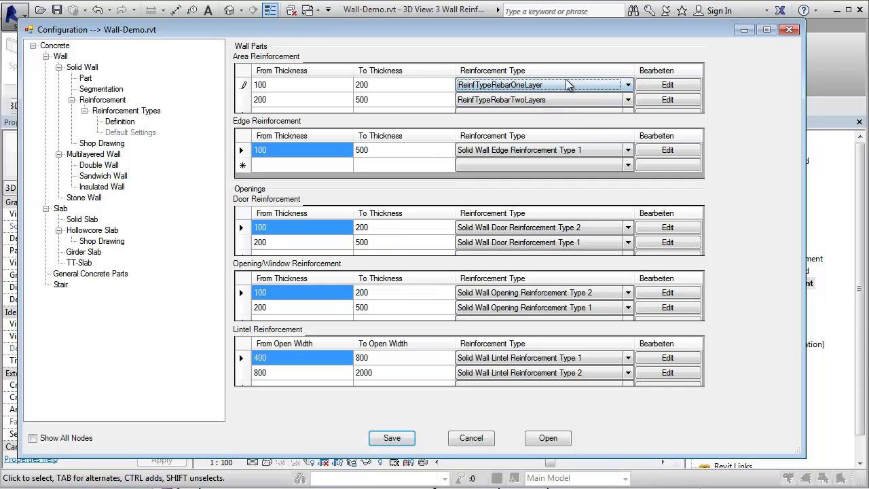
click(355, 100)
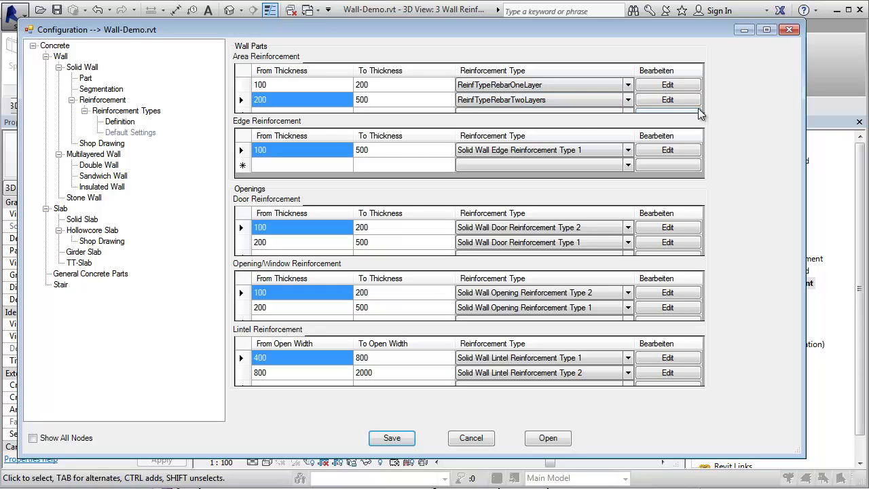
- Inspect ReinfTypeRebarOneLayer without changes, then save and close the configuration
click(677, 88)
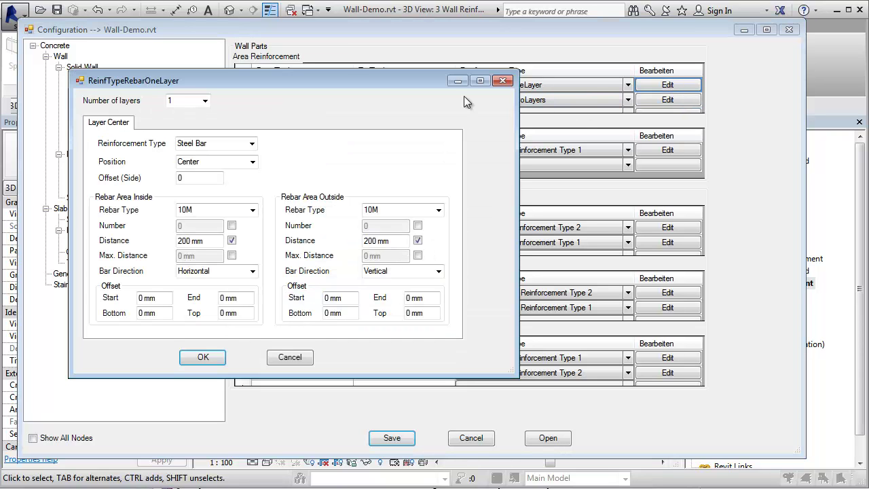
click(290, 360)
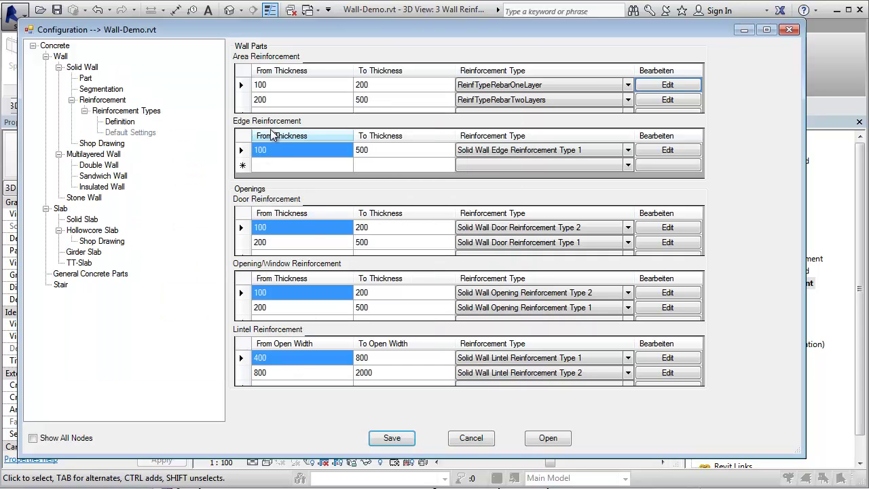
click(276, 152)
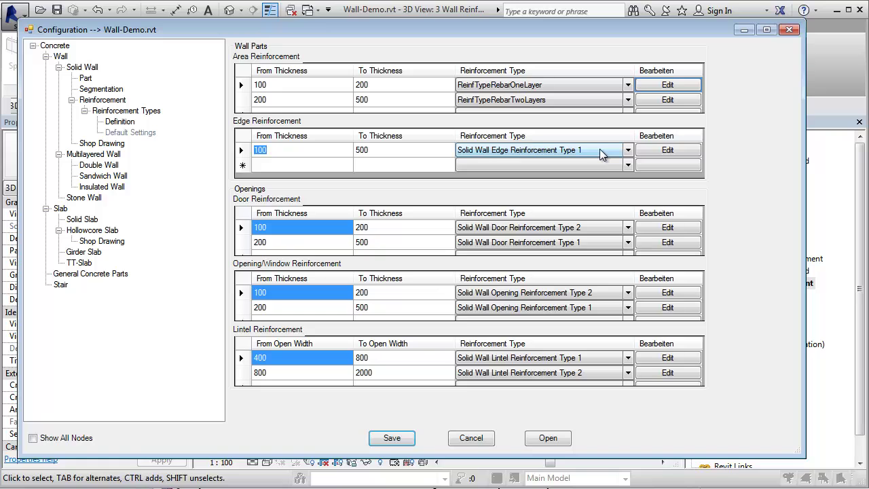
click(393, 439)
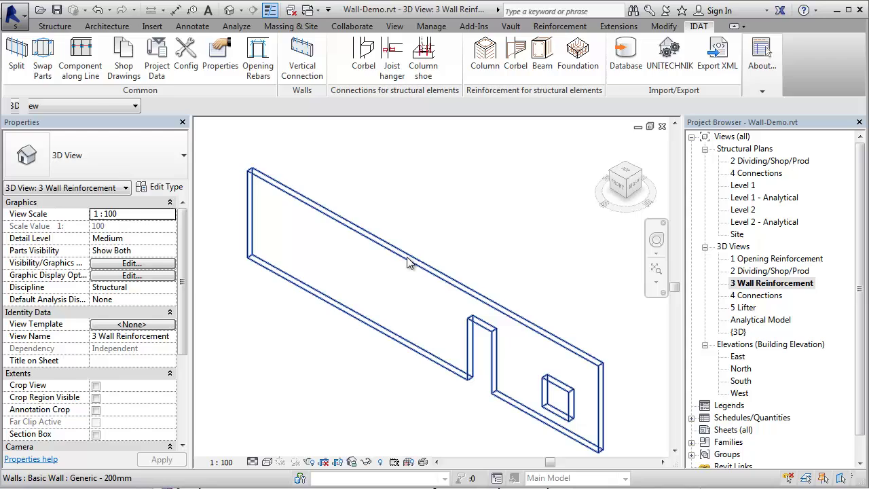
- Isolate the wall's category with IC and zoom in on the door and window rebar meshes
click(412, 267)
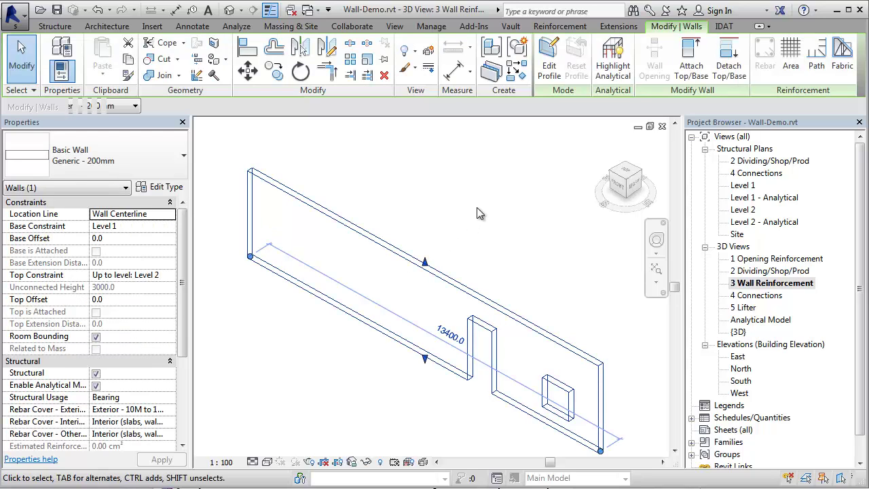
key(i)
key(c)
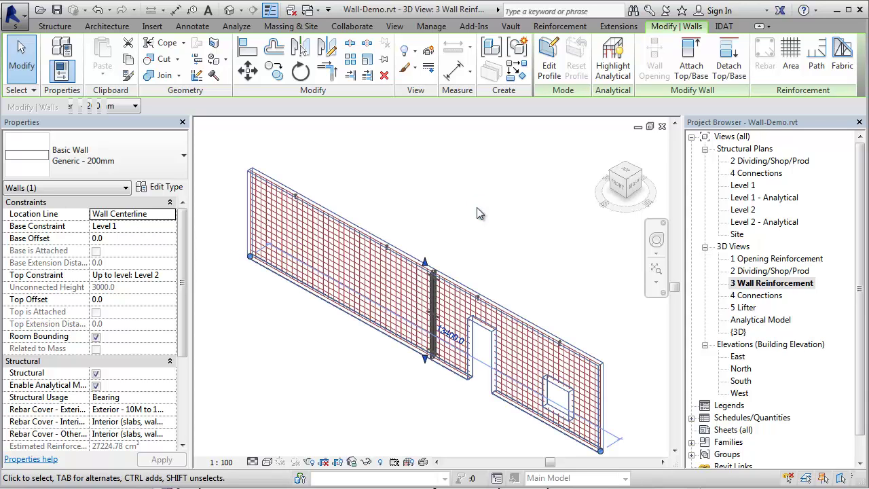
click(499, 239)
middle_drag(504, 248, 512, 231)
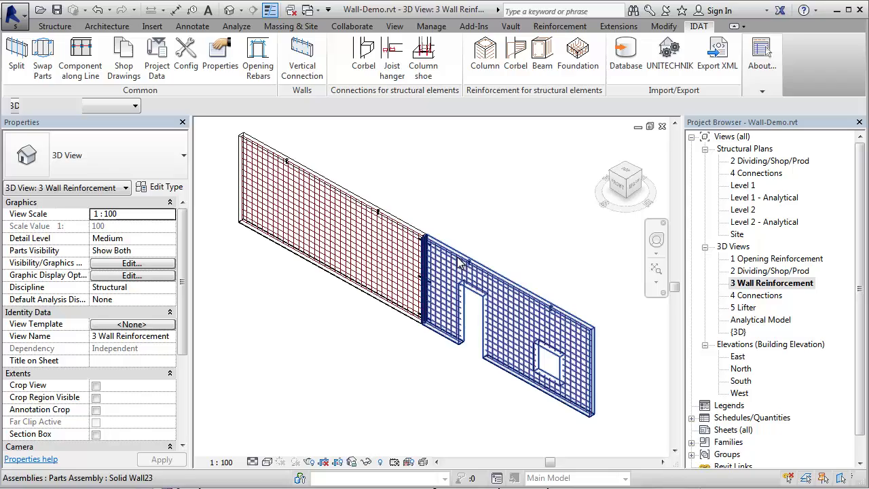
scroll(465, 275, up, 4)
scroll(467, 284, up, 3)
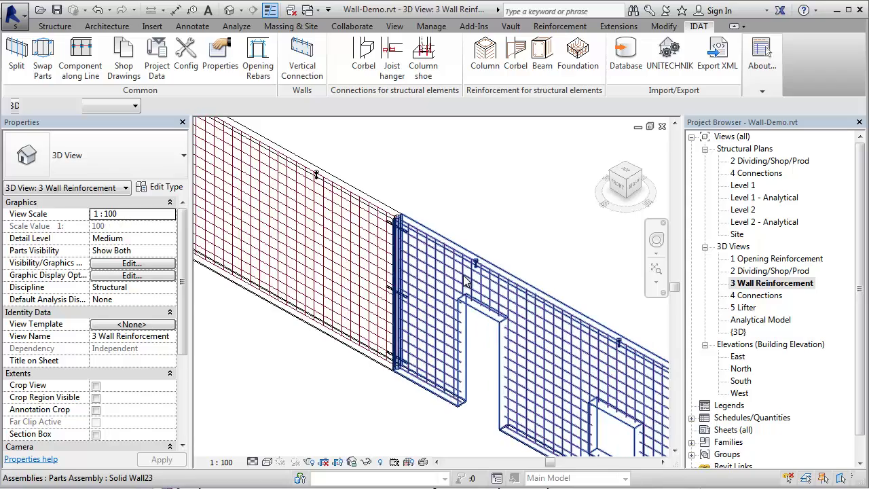
scroll(509, 314, down, 2)
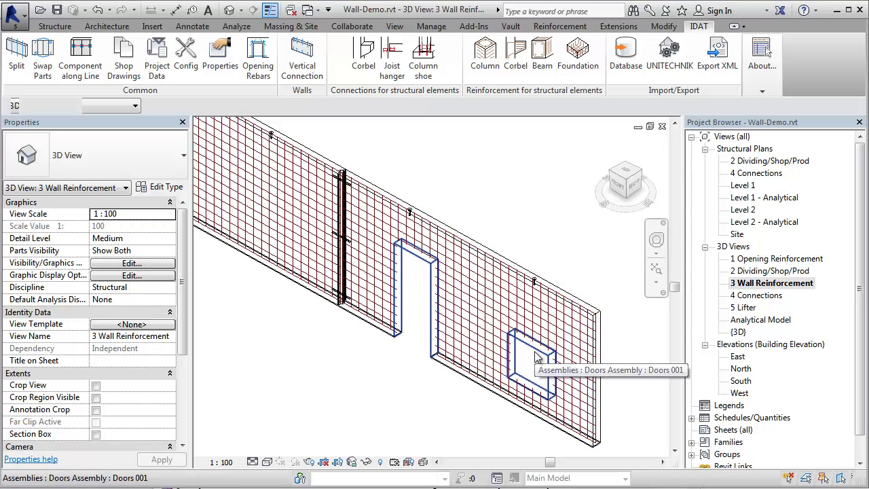
key(Tab)
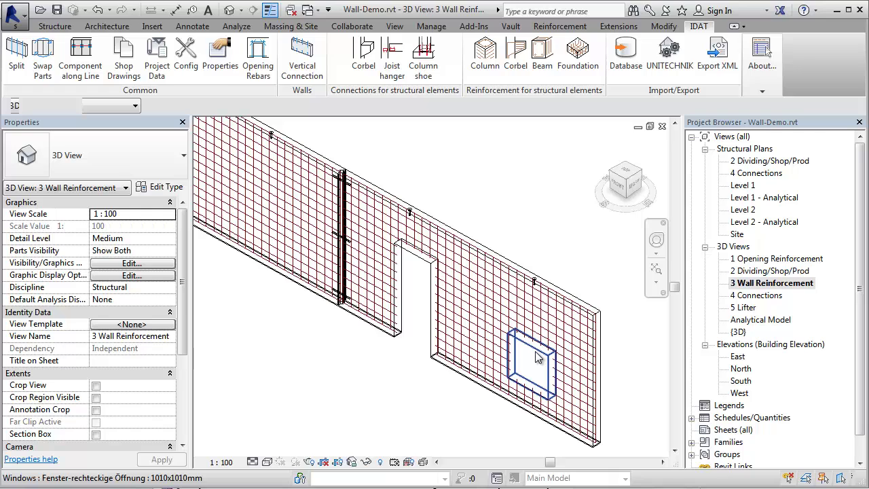
click(538, 358)
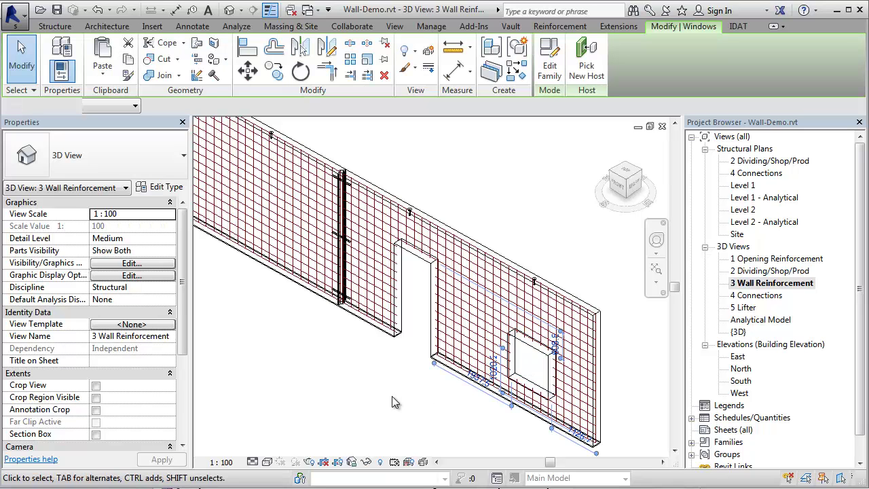
click(493, 367)
text(1300)
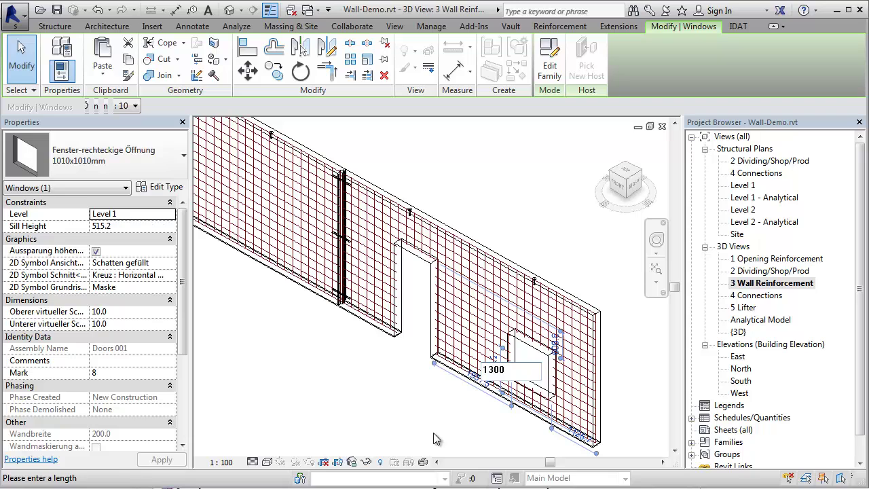
key(Return)
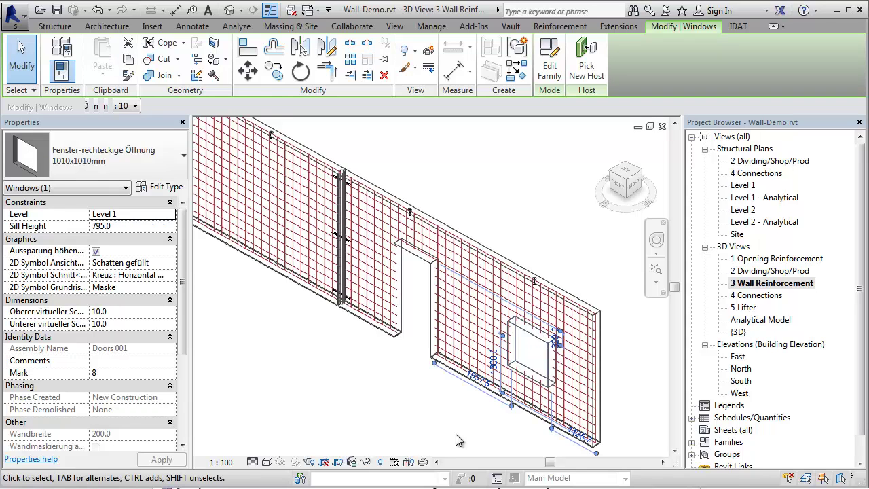
click(440, 398)
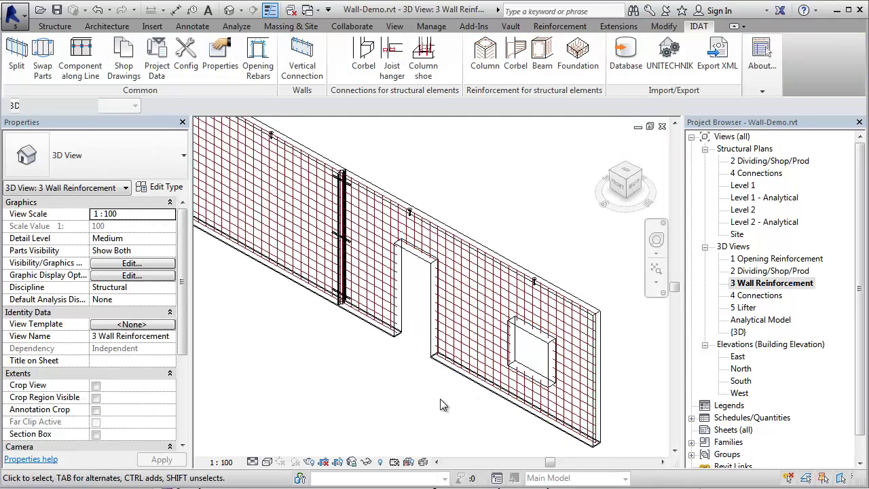
scroll(435, 390, down, 2)
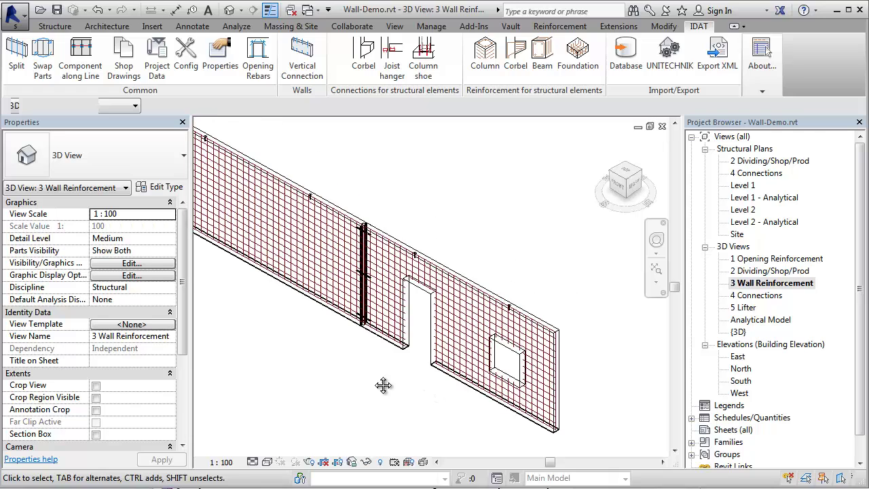
middle_drag(383, 386, 458, 406)
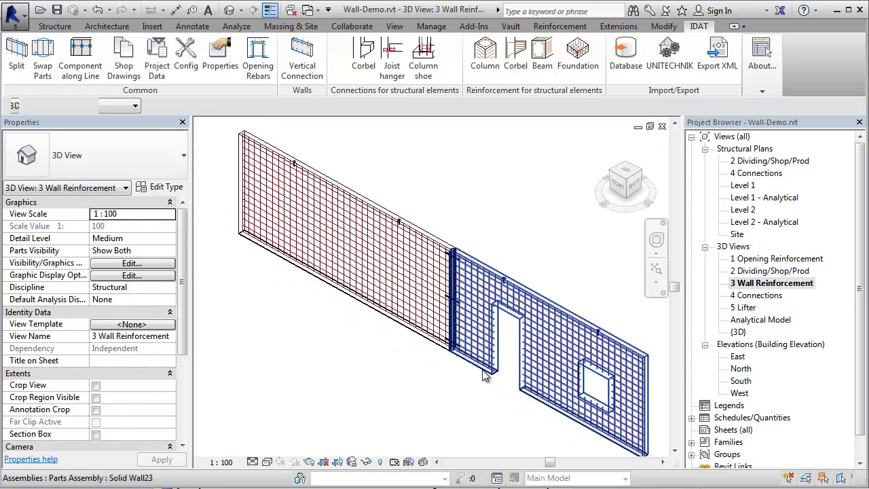
- Set the whole host wall's Area Reinforcement Type to ReinfTypeRebarTwoLayers in IDAT Properties
key(Tab)
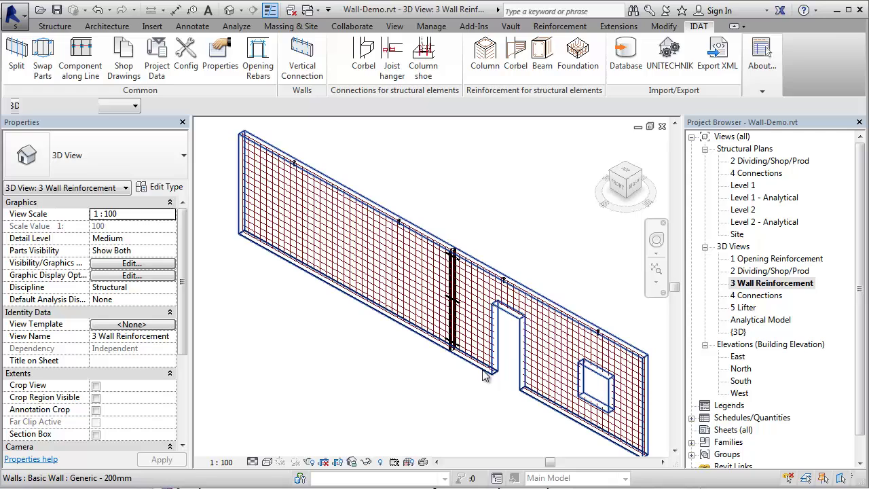
click(484, 376)
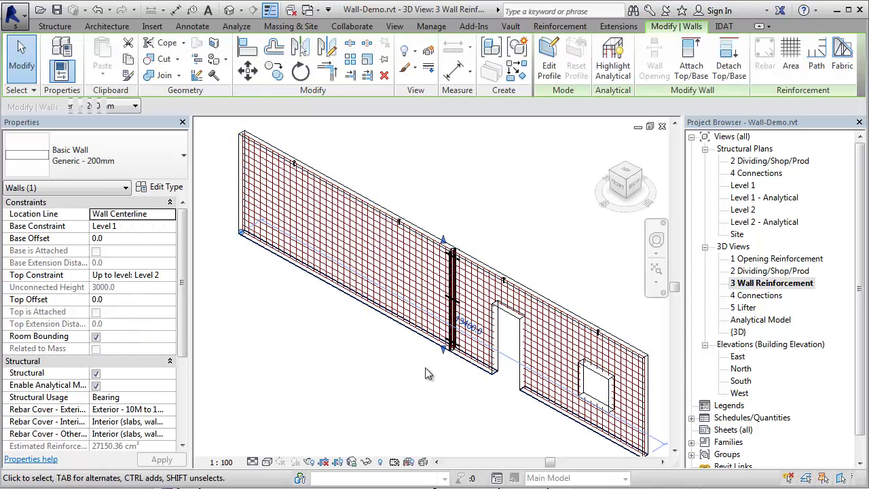
click(724, 25)
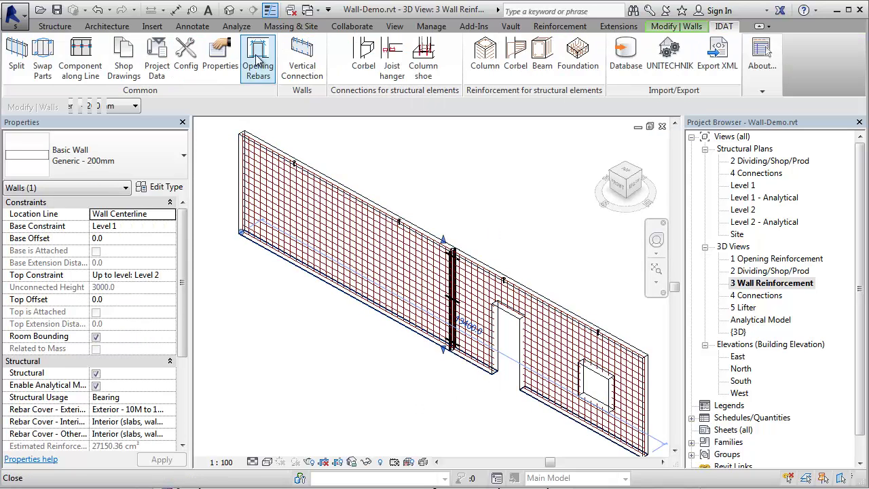
click(220, 57)
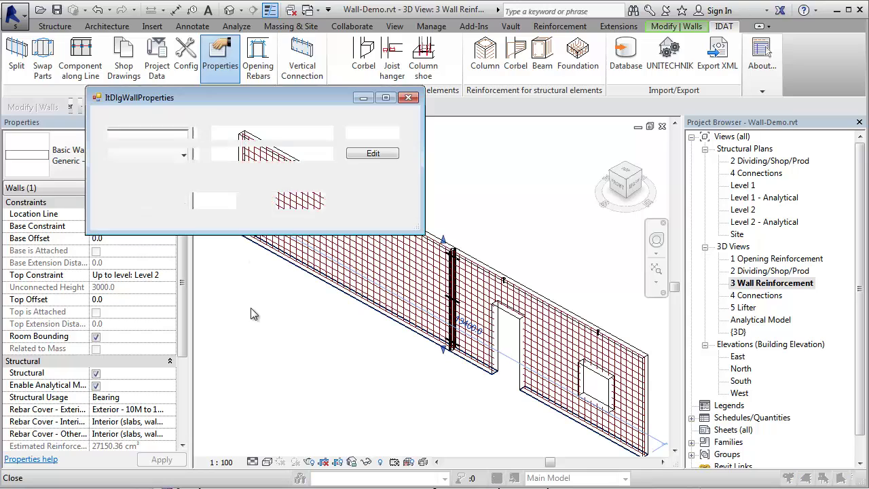
drag(331, 105, 394, 125)
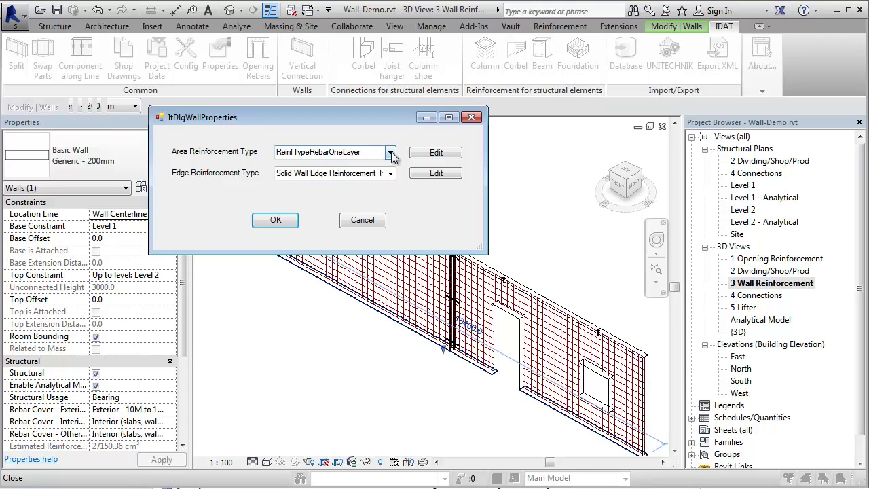
click(391, 153)
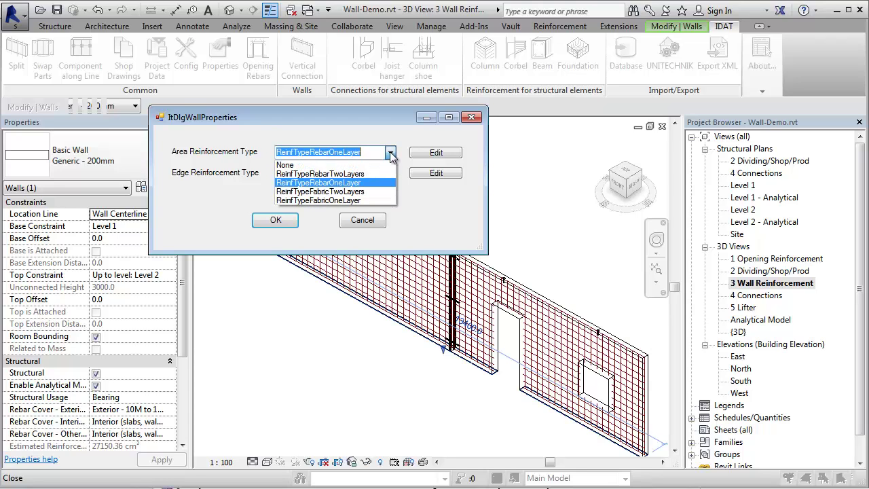
click(348, 175)
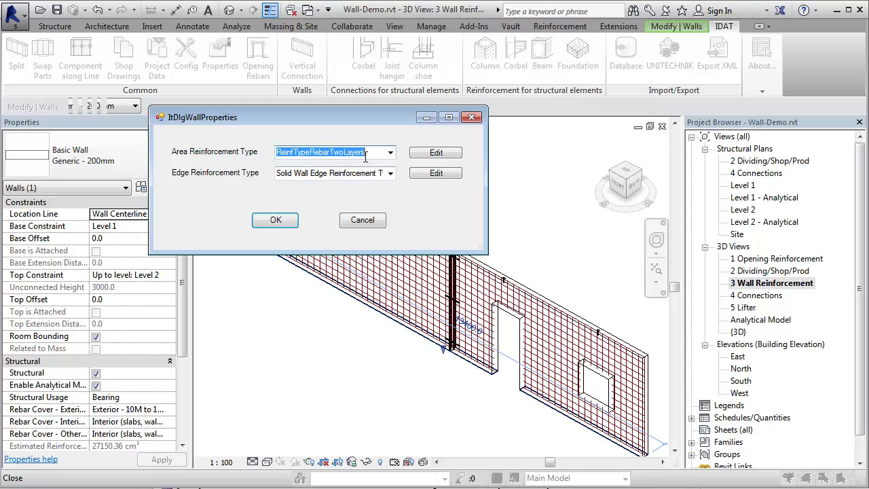
click(275, 221)
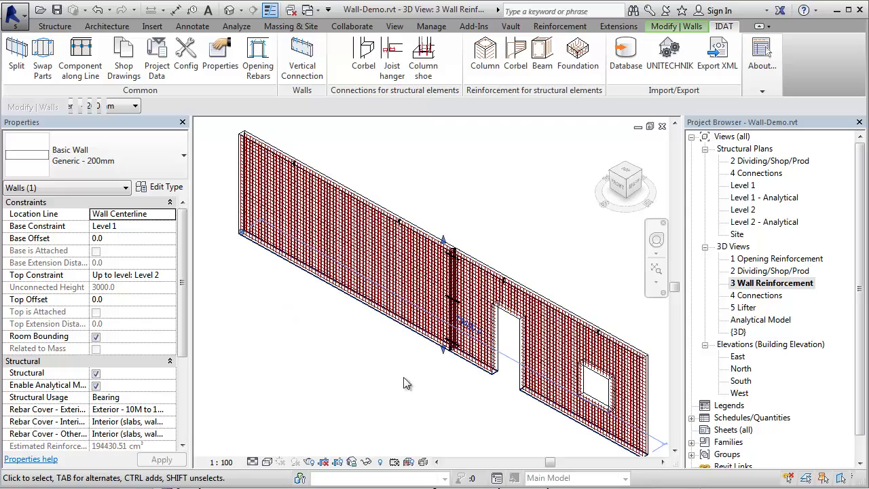
scroll(573, 345, up, 3)
shift+middle_drag(572, 345, 410, 317)
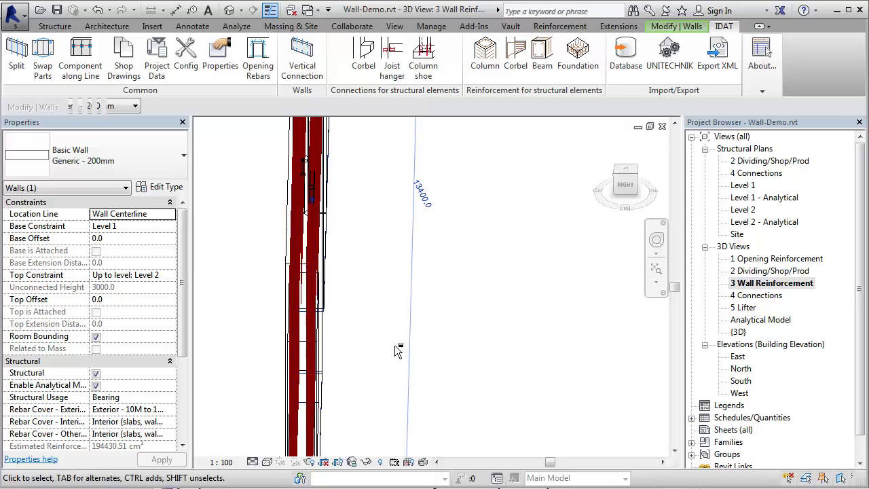
shift+middle_drag(407, 353, 374, 332)
scroll(453, 339, down, 5)
shift+middle_drag(434, 339, 330, 440)
click(424, 422)
- Assign ReinfTypeRebarOneLayer to the right-hand part assembly and open that type's settings
click(397, 363)
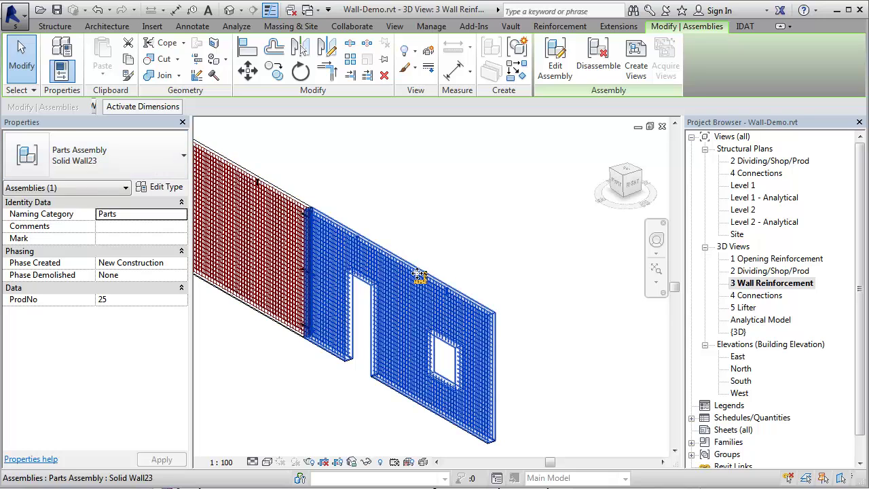
scroll(494, 220, down, 2)
middle_drag(494, 220, 511, 231)
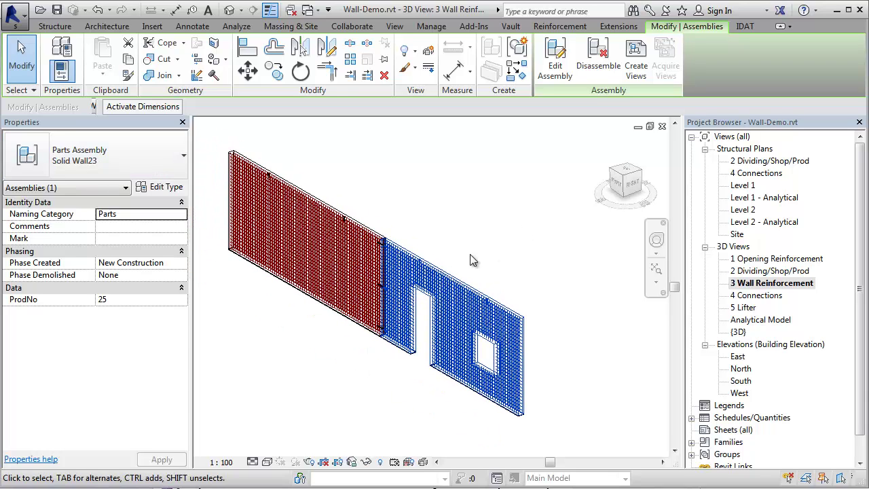
click(745, 26)
click(214, 52)
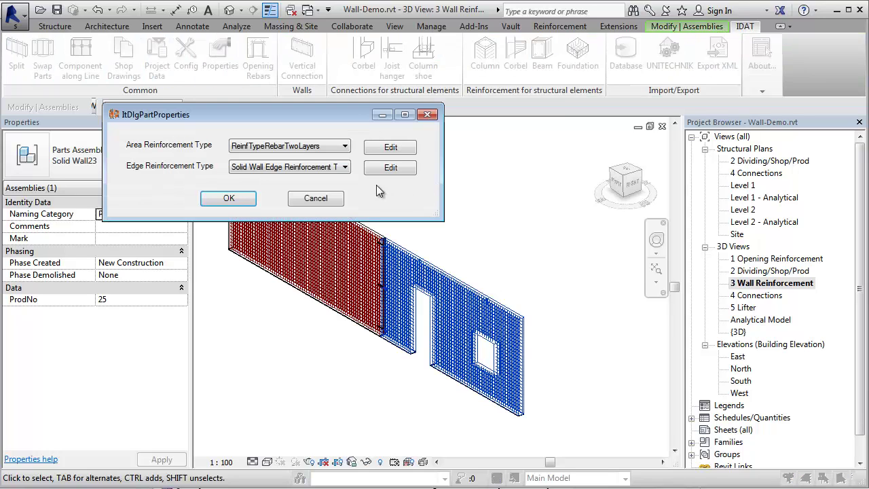
click(345, 146)
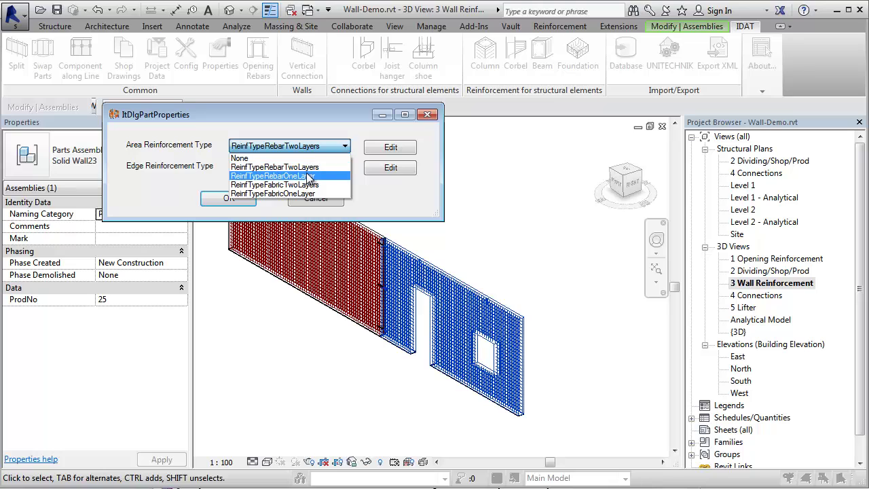
click(309, 176)
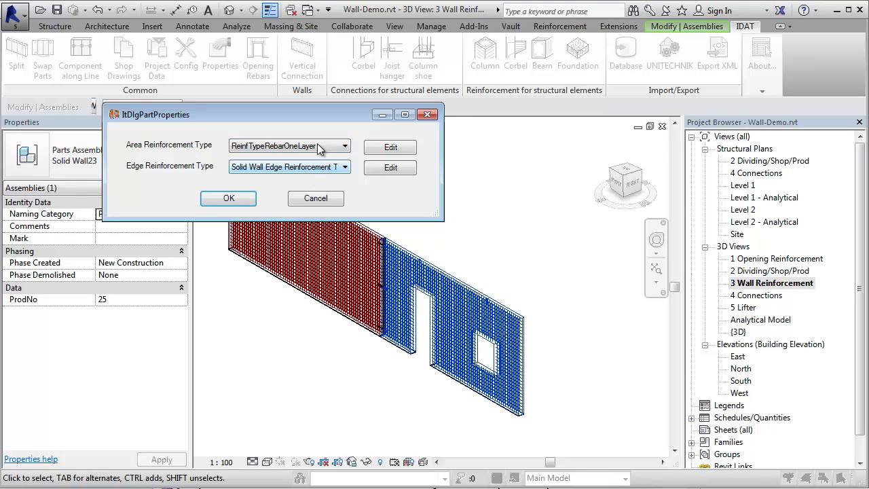
click(397, 150)
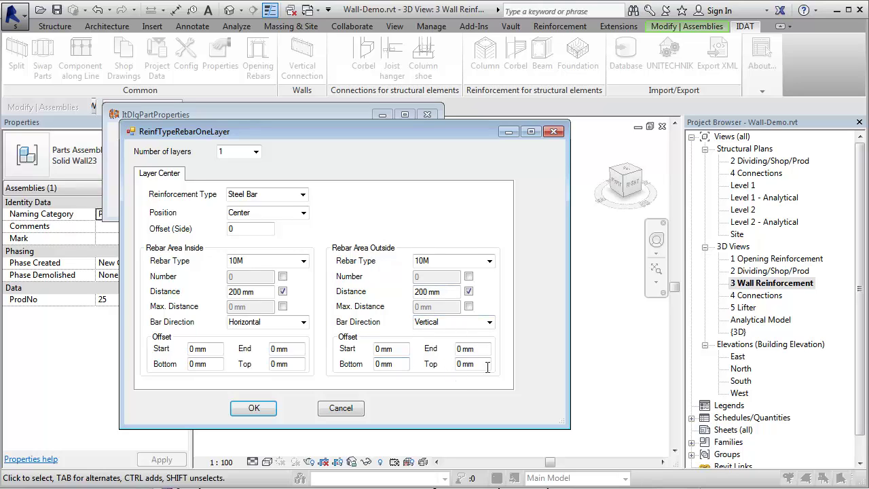
- Set Rebar Area Outside Offset Top to -300 and apply it to Solid Wall23
drag(487, 367, 398, 365)
click(266, 410)
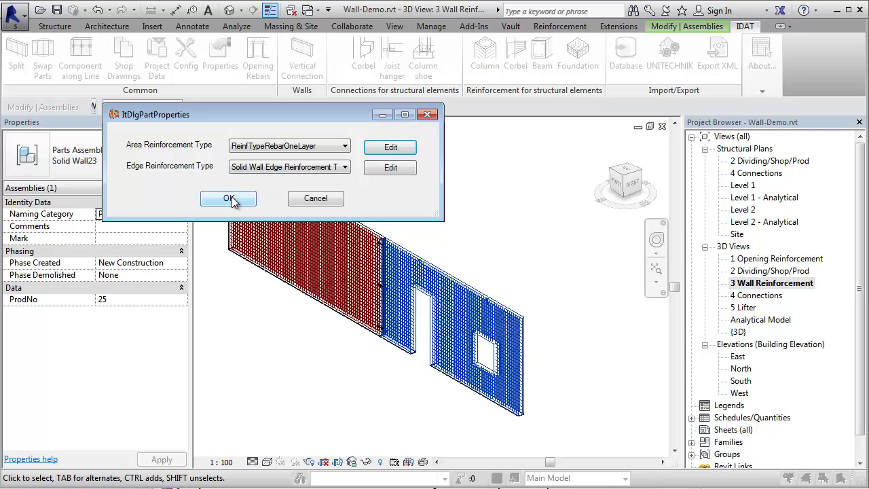
click(229, 199)
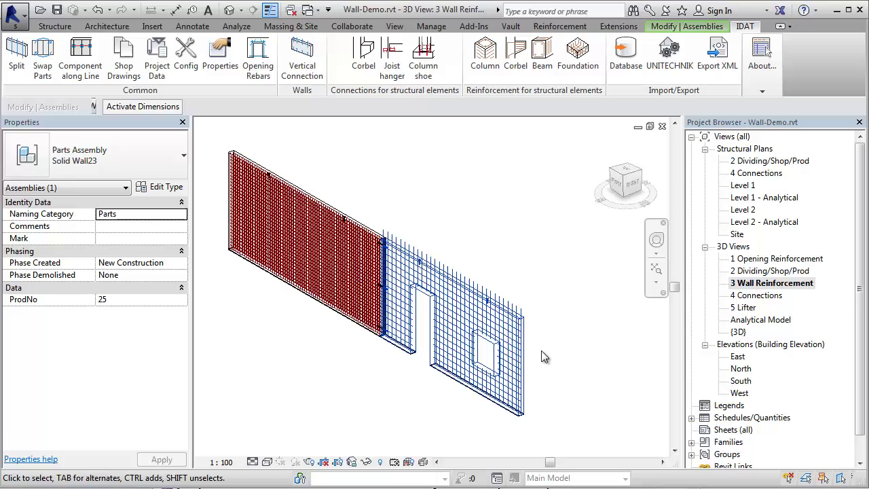
scroll(541, 350, up, 5)
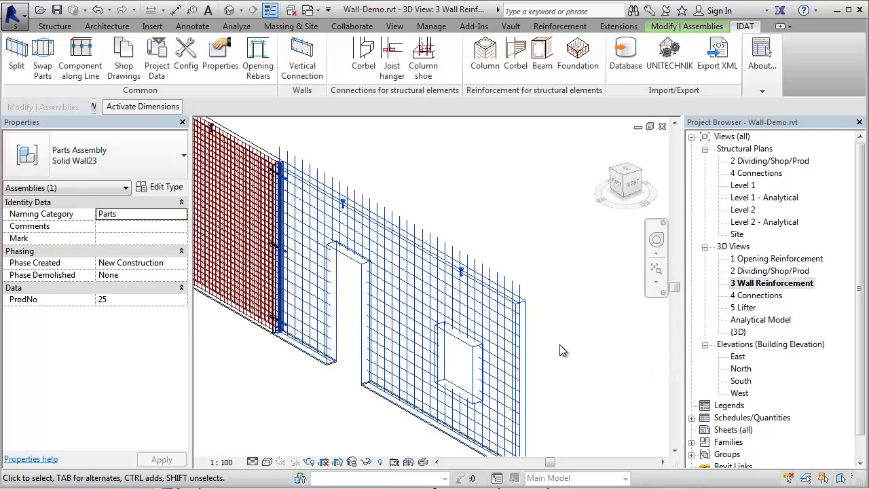
scroll(513, 285, up, 4)
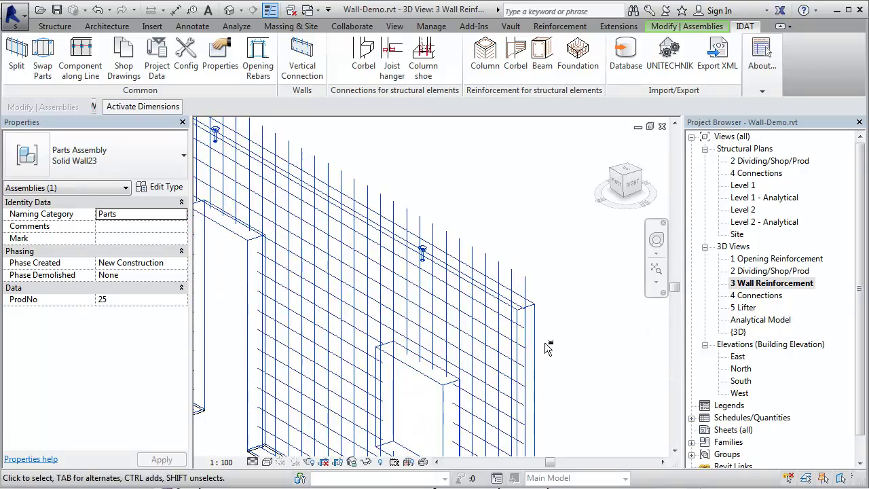